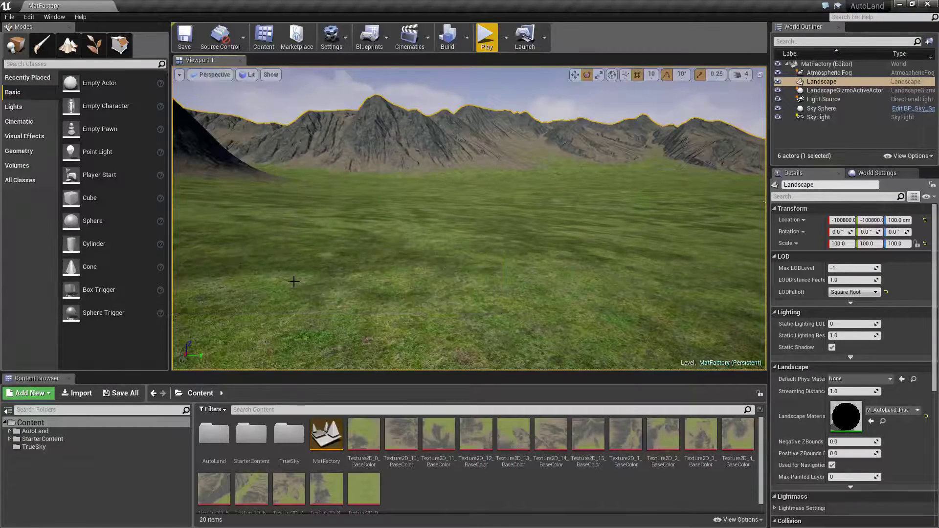
Deselect the landscape and expand StarterContent in the Content Browser folder tree
key(Escape)
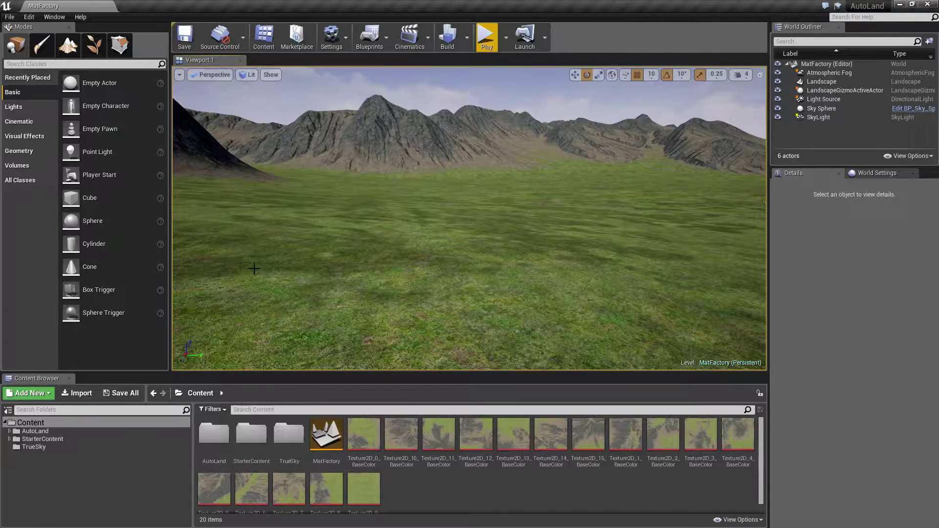
click(10, 439)
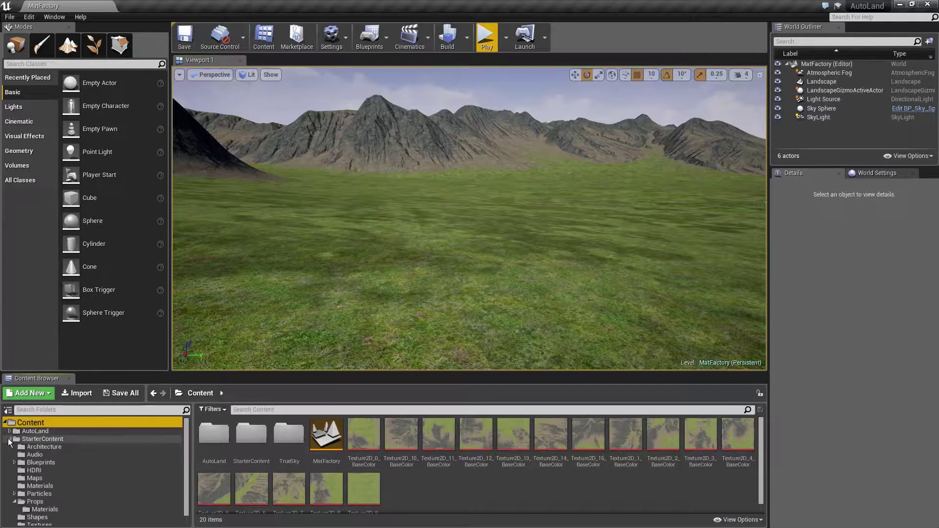
Show the contents of StarterContent's Props folder in the Content Browser
click(12, 502)
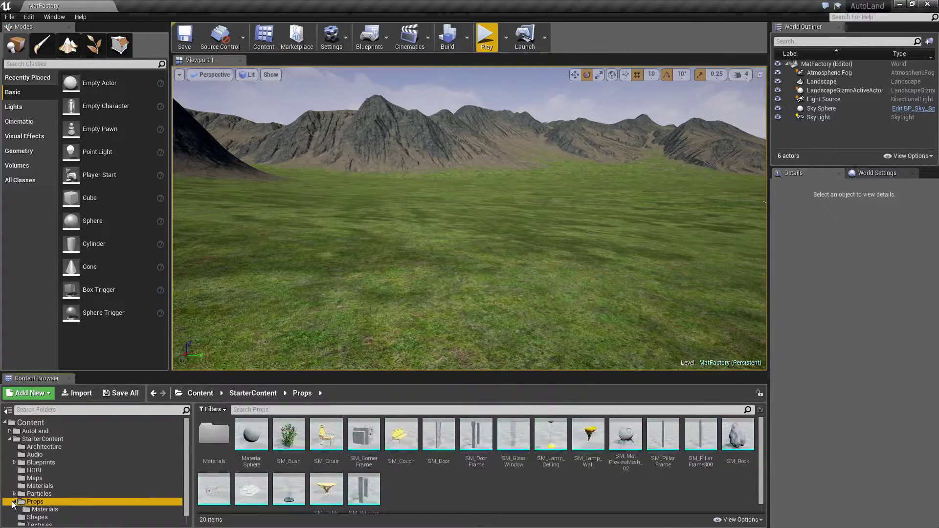
click(14, 502)
click(42, 440)
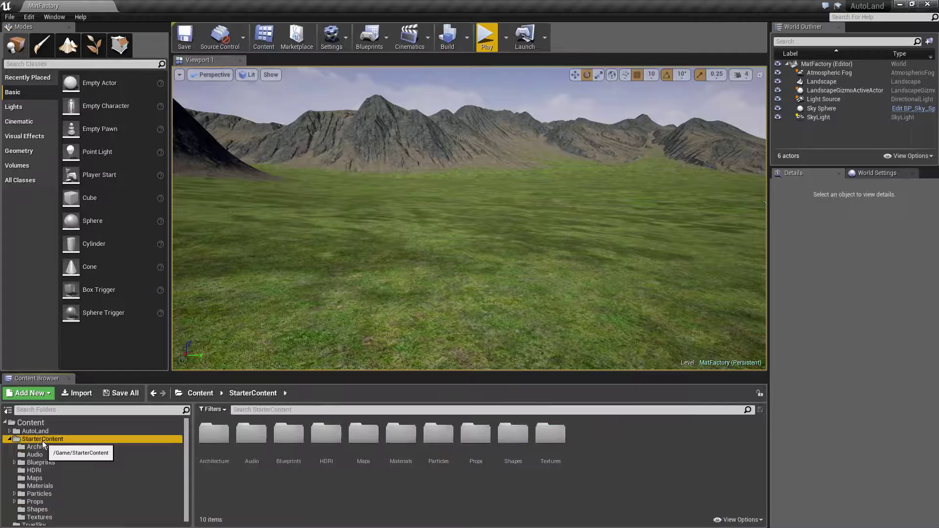
click(41, 502)
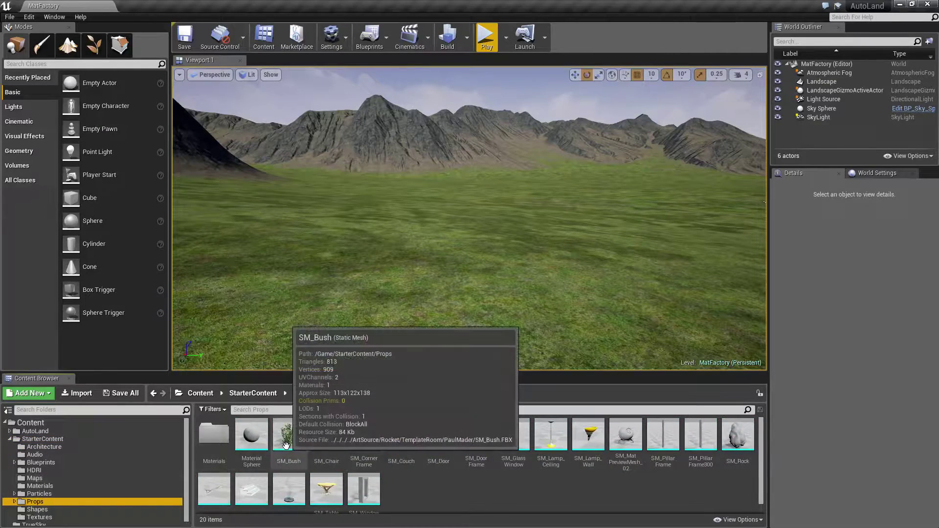
Place an SM_Bush on the landscape and open its M_Bush material
drag(289, 436, 388, 302)
right_drag(388, 302, 372, 313)
click(463, 343)
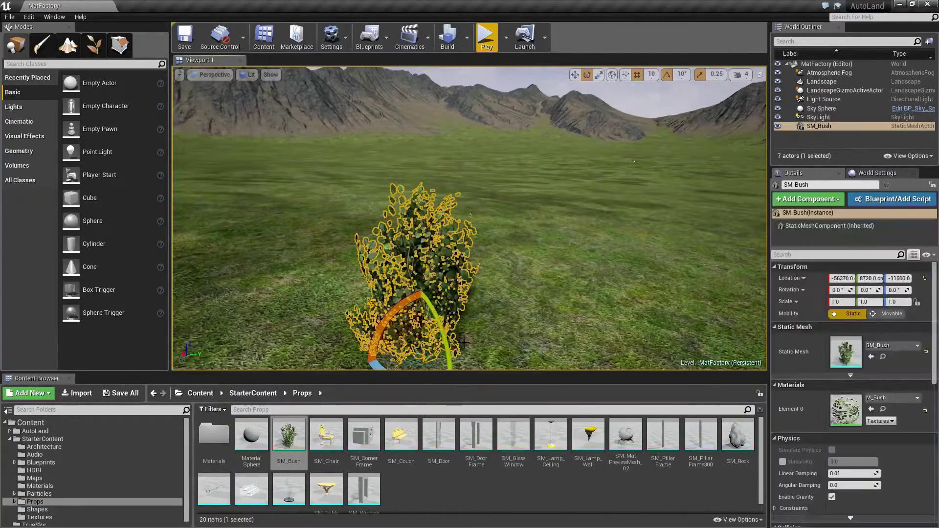
double_click(852, 414)
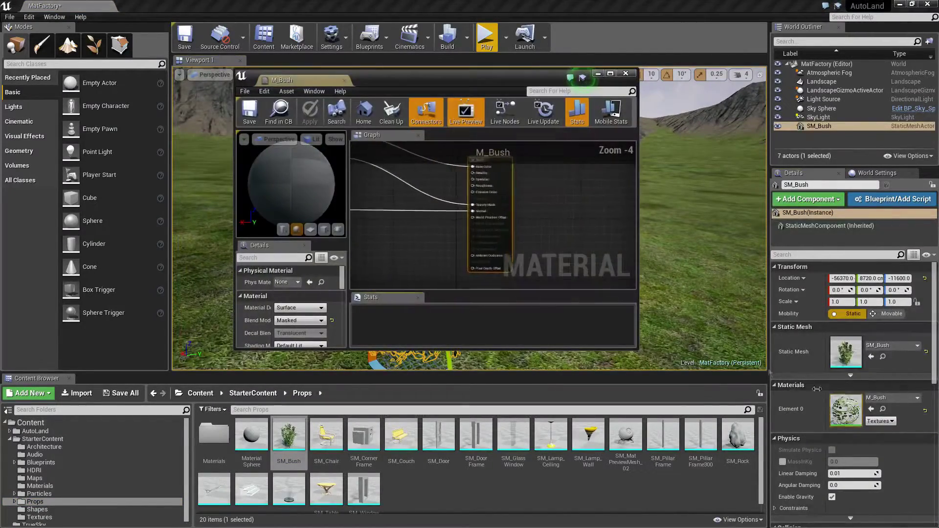
Dock the material editor and add two scalar parameter nodes below the textures
drag(279, 79, 147, 6)
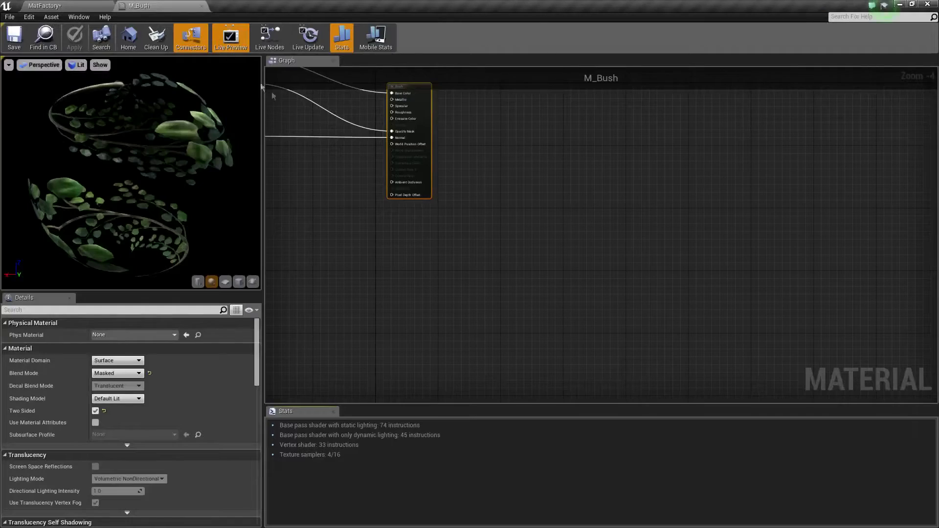
scroll(534, 170, up, 4)
click(431, 239)
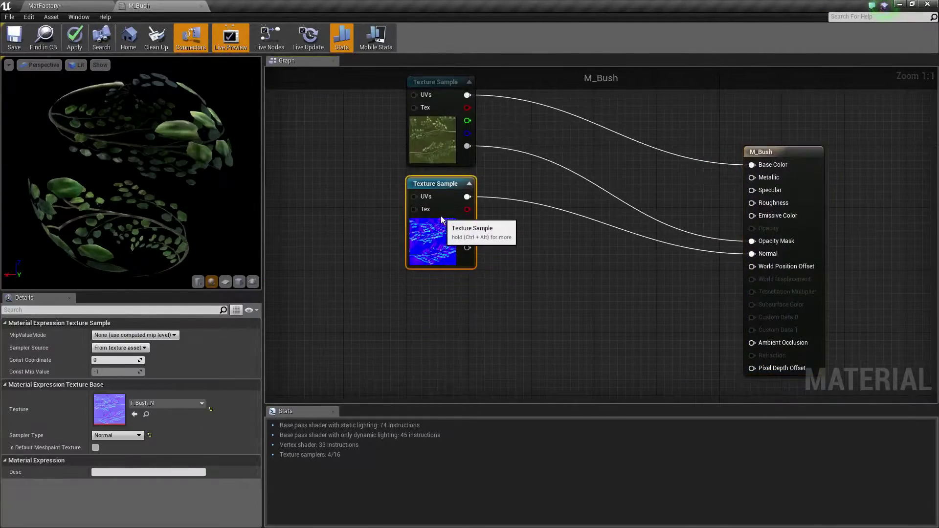
right_drag(511, 244, 502, 142)
click(509, 258)
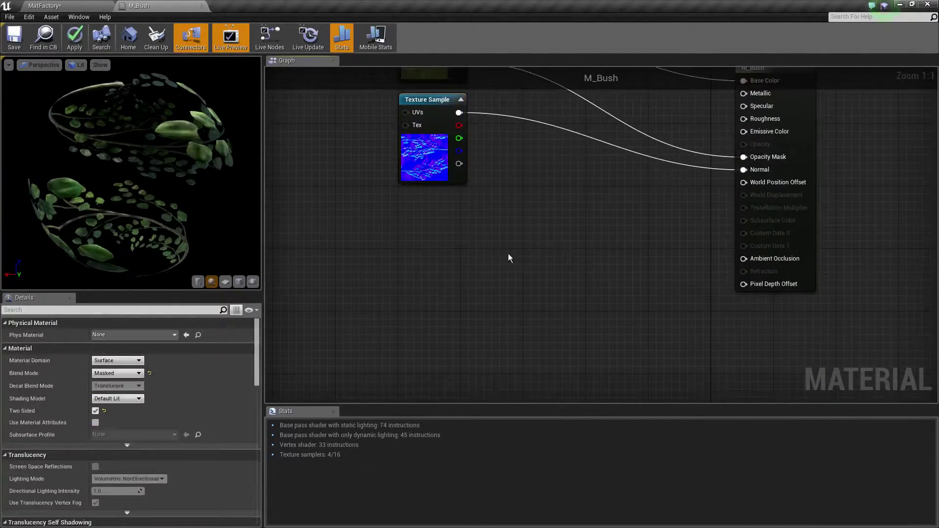
click(436, 231)
key(ctrl+w)
drag(455, 242, 419, 229)
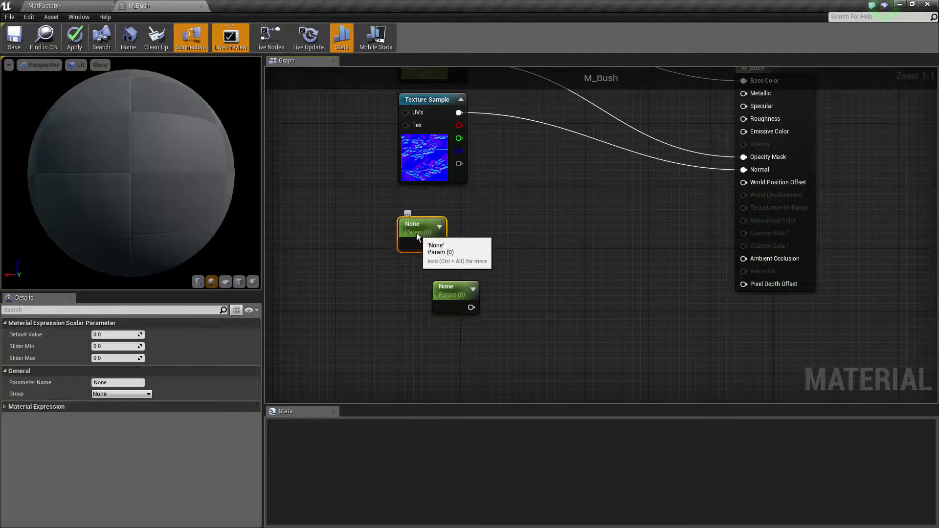
drag(451, 293, 415, 279)
Name the first parameter Intensity and put it in the Wind group
click(117, 383)
text(Wind)
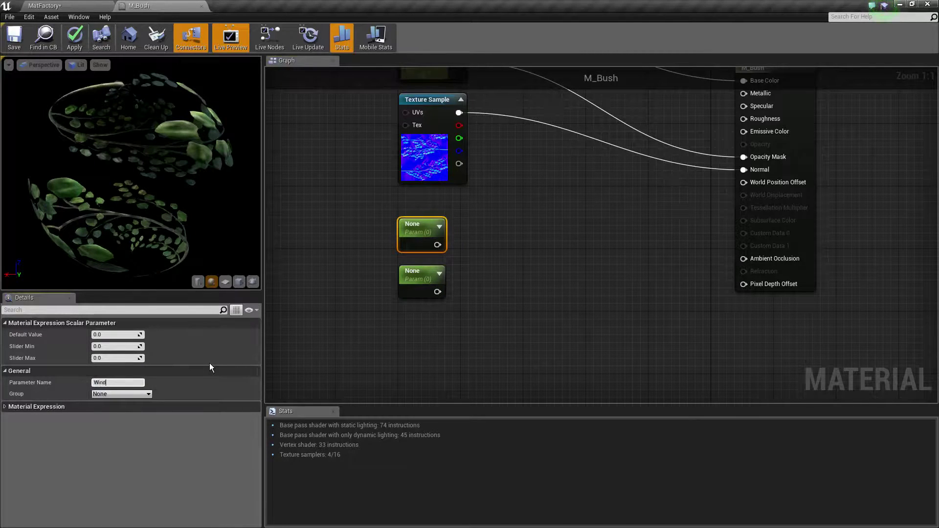
key(BackSpace)
key(BackSpace)
key(BackSpace)
key(BackSpace)
text(Intensity)
key(Return)
click(115, 394)
text(Wind)
key(Return)
Name the second parameter Weight and assign it to the Wind group
click(420, 289)
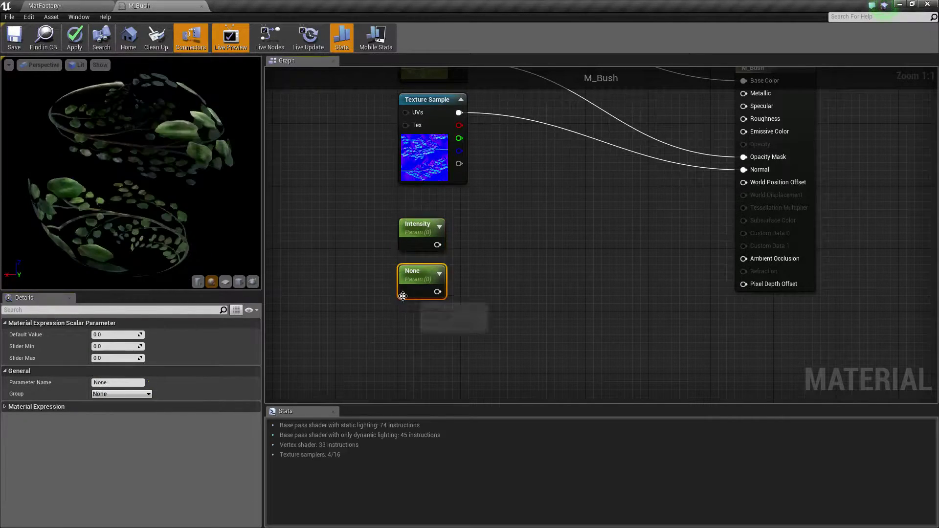
click(140, 383)
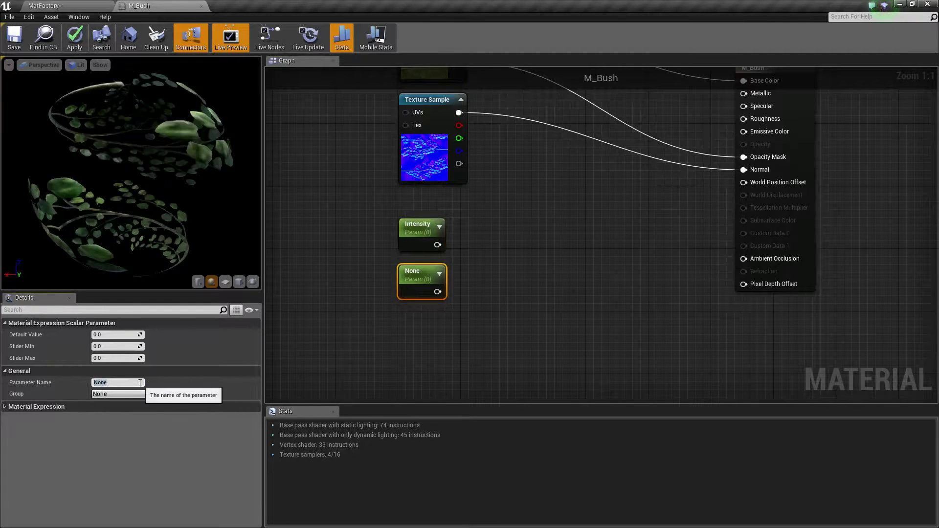
text(Weight)
key(Return)
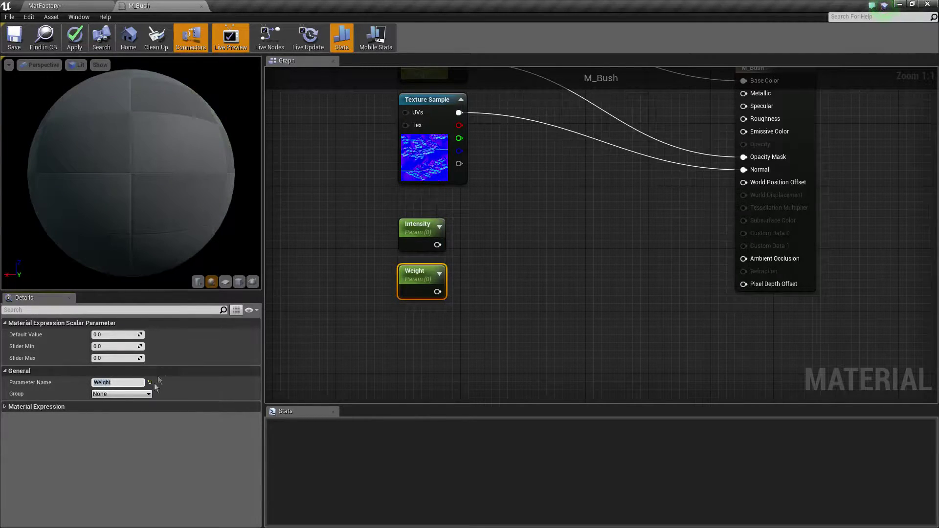
click(149, 395)
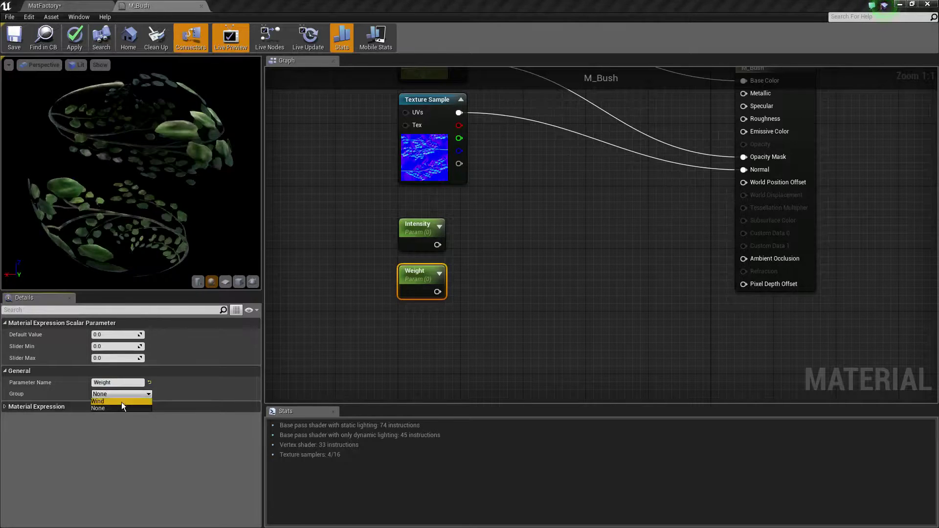
click(122, 402)
scroll(293, 351, down, 2)
scroll(355, 332, up, 2)
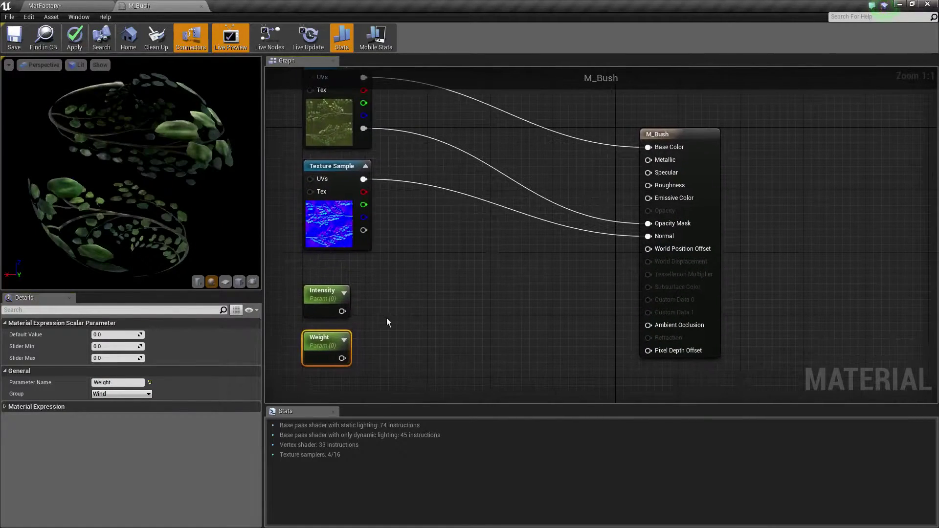
click(426, 304)
right_click(430, 290)
Connect a SimpleGrassWind node to World Position Offset and position it near the parameters
click(403, 293)
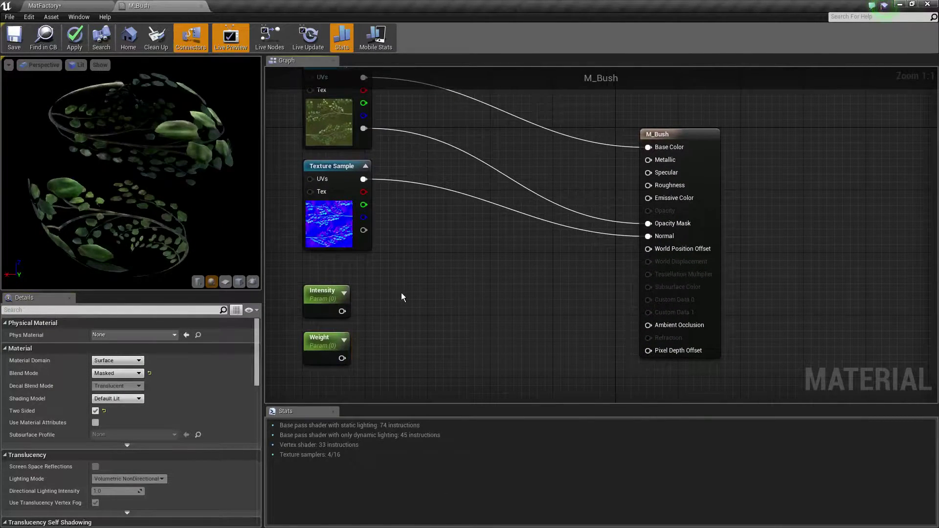
drag(648, 249, 514, 304)
text(simple)
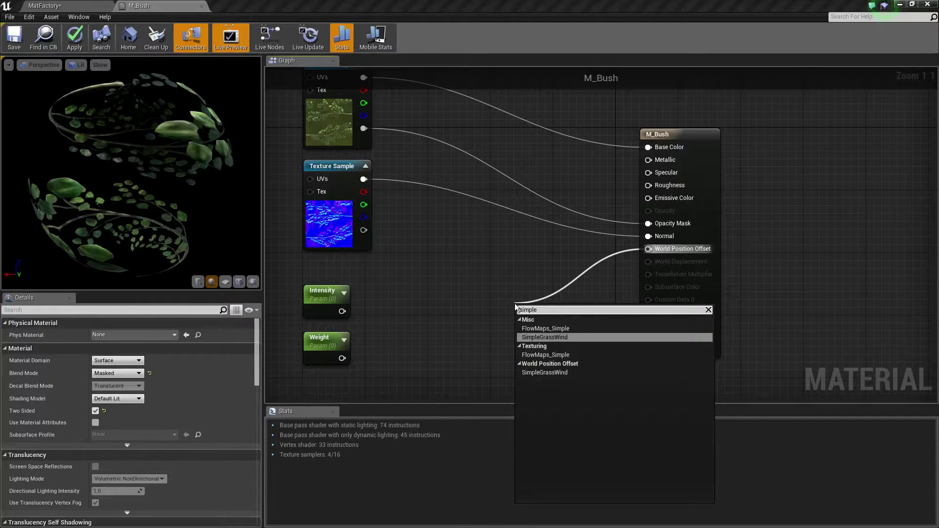
key(Return)
mouse_move(560, 307)
mouse_down()
mouse_move(479, 266)
mouse_move(479, 290)
mouse_up()
right_drag(460, 290, 524, 285)
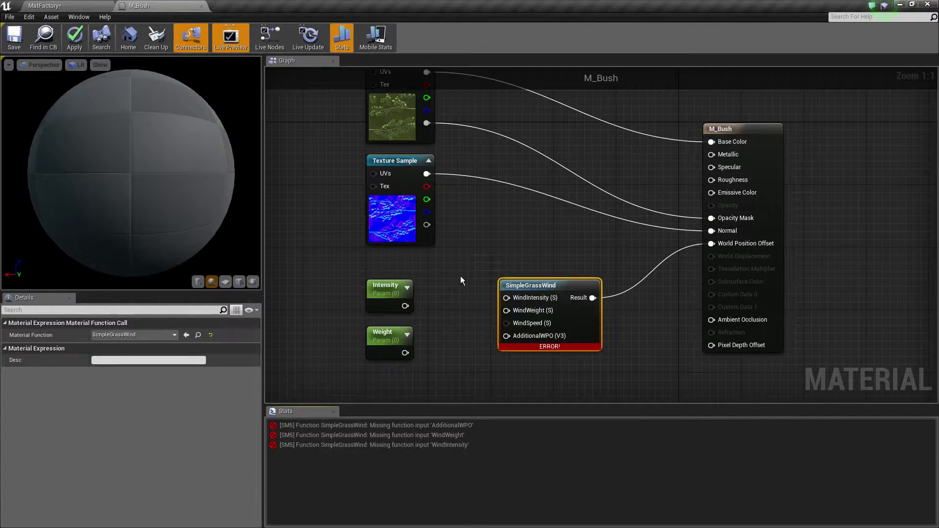
right_drag(461, 281, 461, 250)
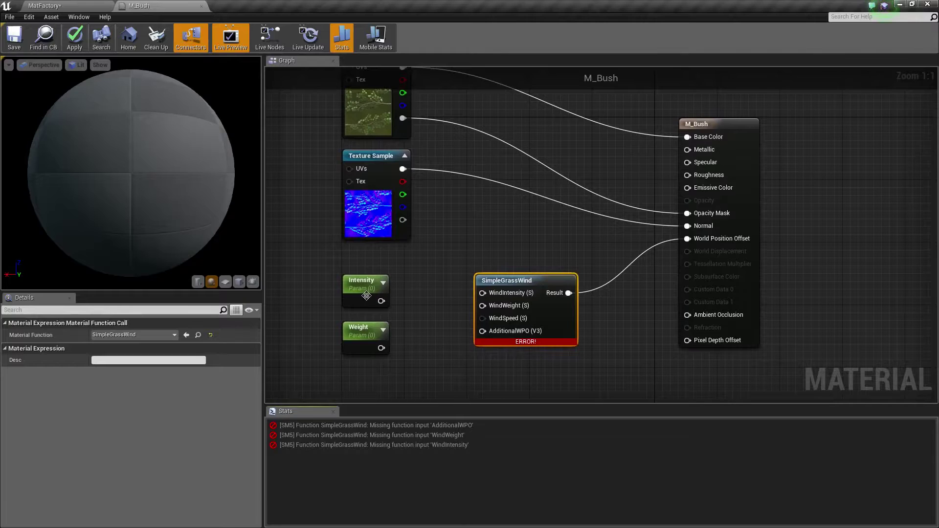
Wire Intensity to WindIntensity, Weight to WindWeight, and the top texture's RGB to AdditionalWPO
mouse_move(381, 301)
mouse_down()
mouse_move(484, 293)
mouse_move(374, 352)
mouse_up()
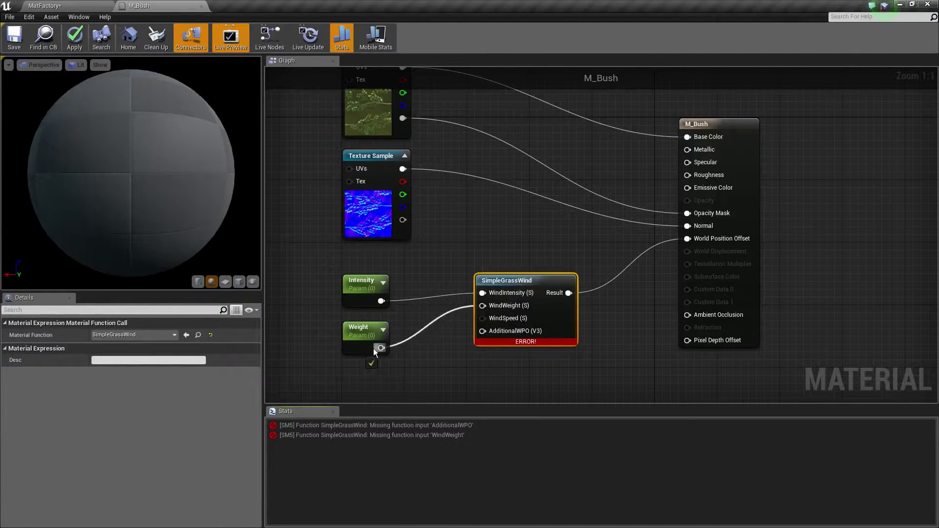
drag(483, 330, 418, 289)
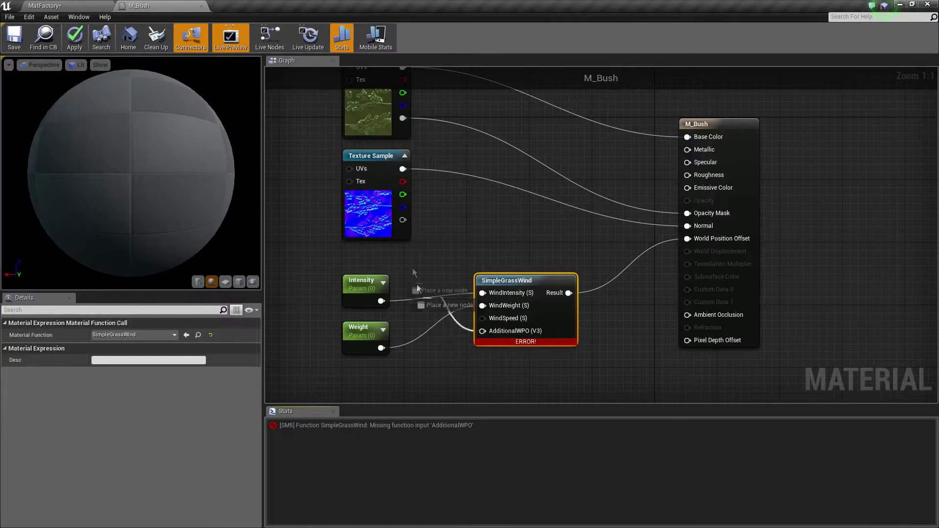
drag(418, 289, 402, 207)
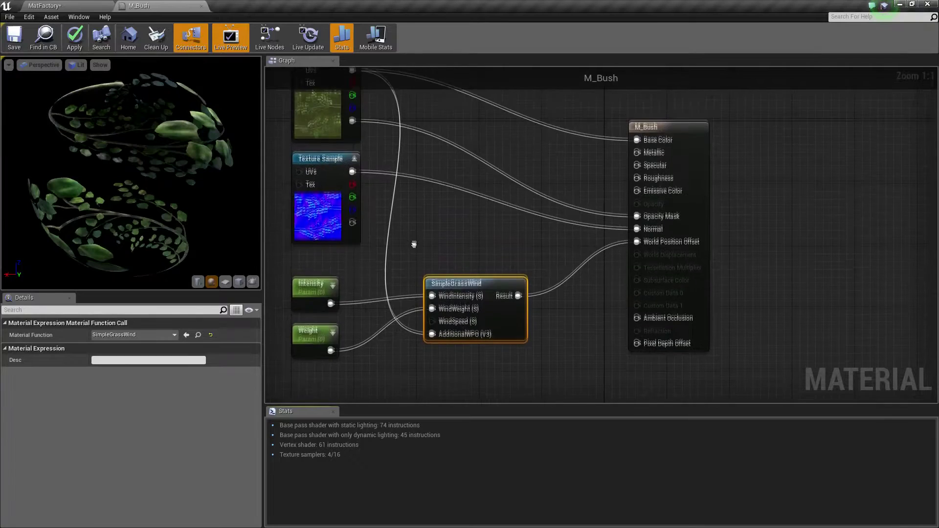
right_drag(434, 239, 431, 288)
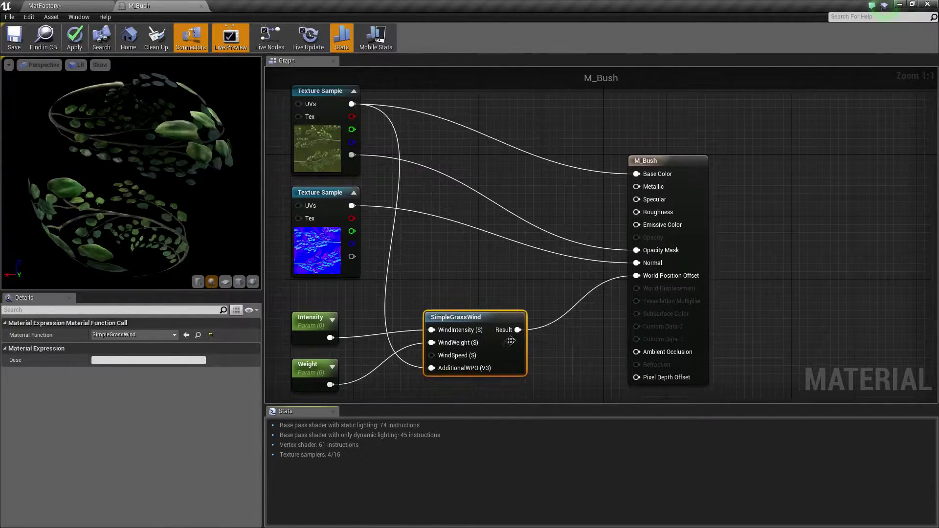
right_drag(474, 298, 558, 228)
click(396, 250)
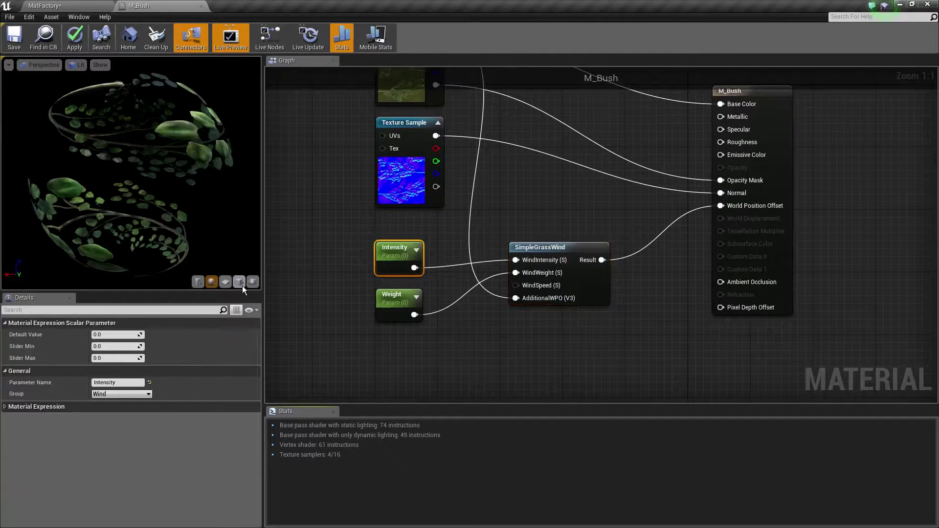
Set Intensity's default to 0.3 and Weight's to 0.1, then apply and save M_Bush
click(126, 335)
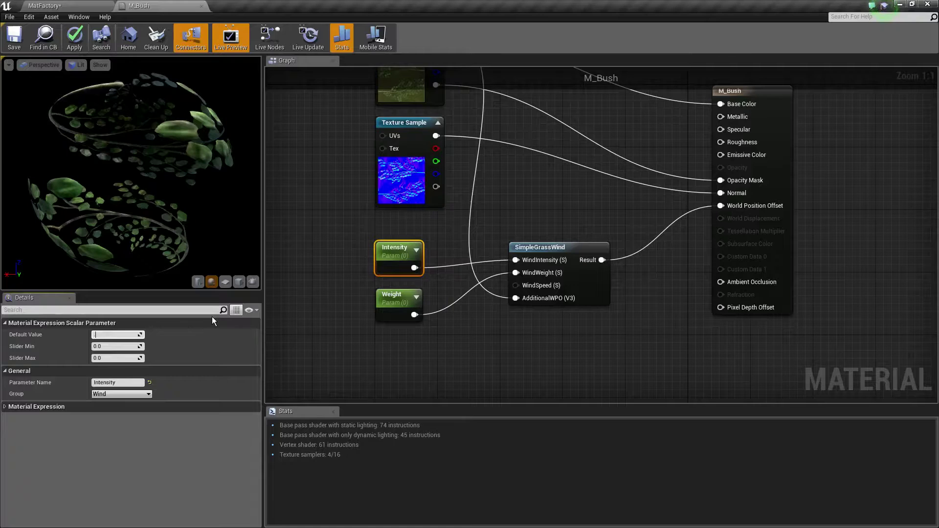
text(0.3)
key(Return)
click(384, 309)
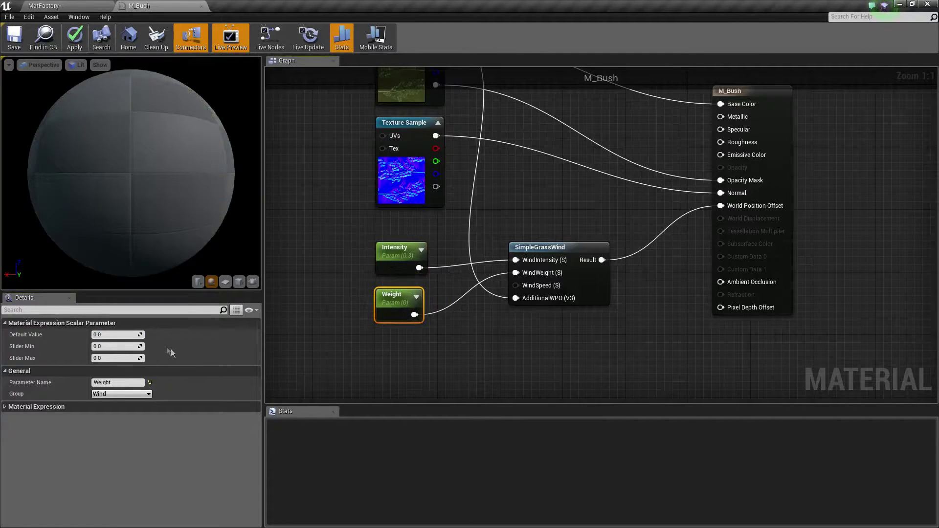
click(126, 334)
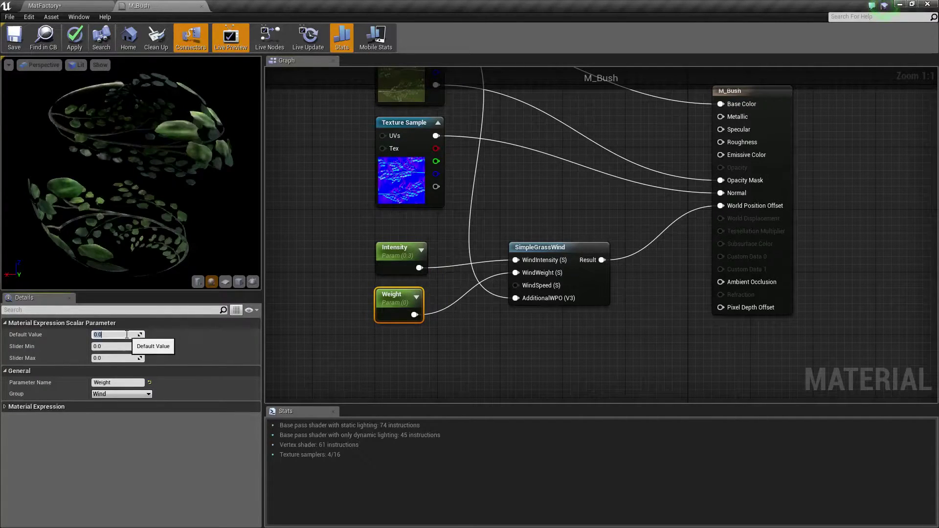
text(0.1)
key(Return)
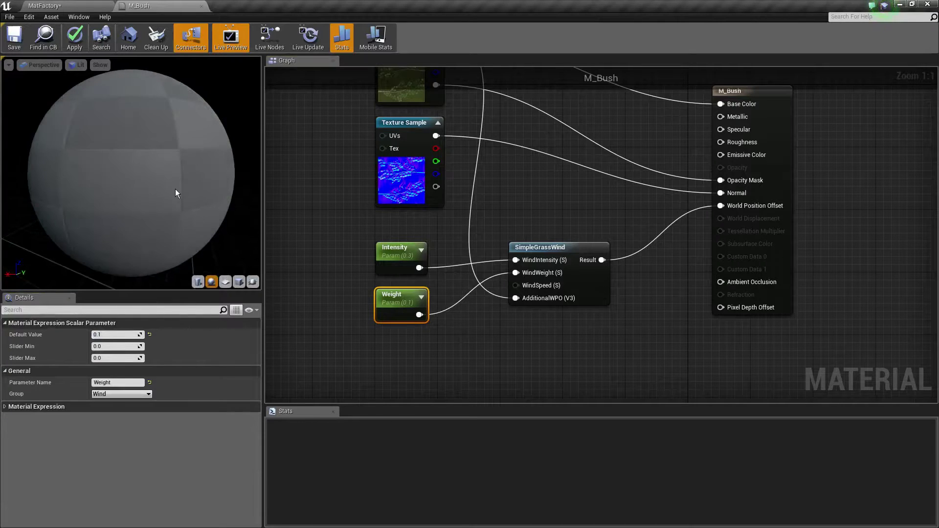
click(75, 48)
click(16, 40)
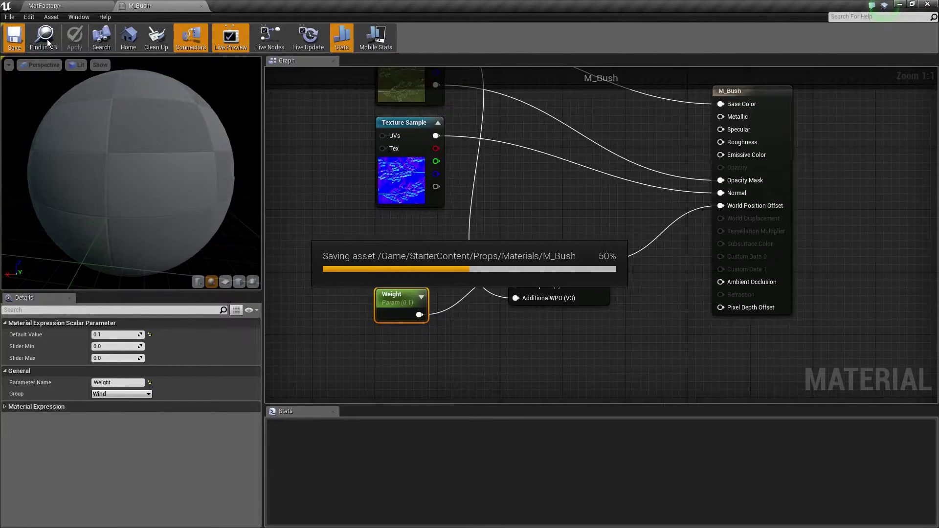
Create M_Bush_Inst from M_Bush, assign it to the bush's Element 0 slot, and open it
click(47, 39)
right_click(226, 437)
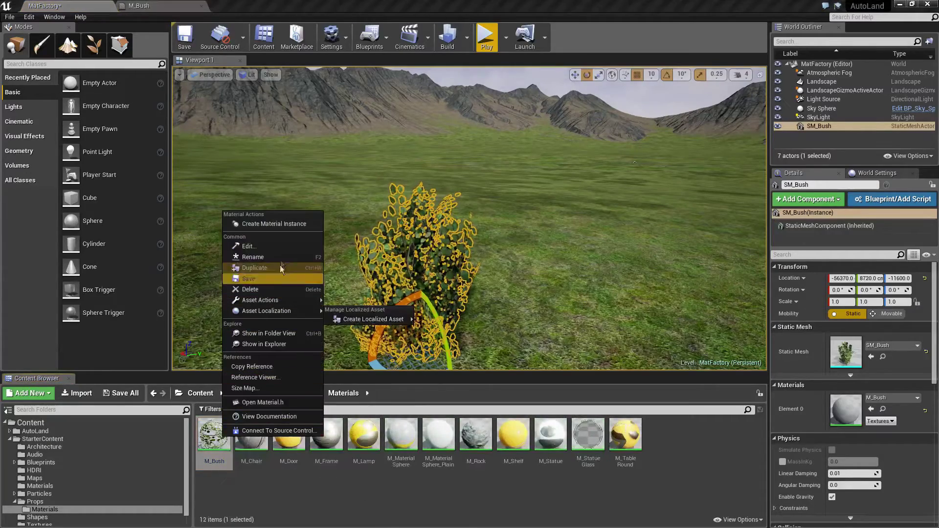
click(288, 225)
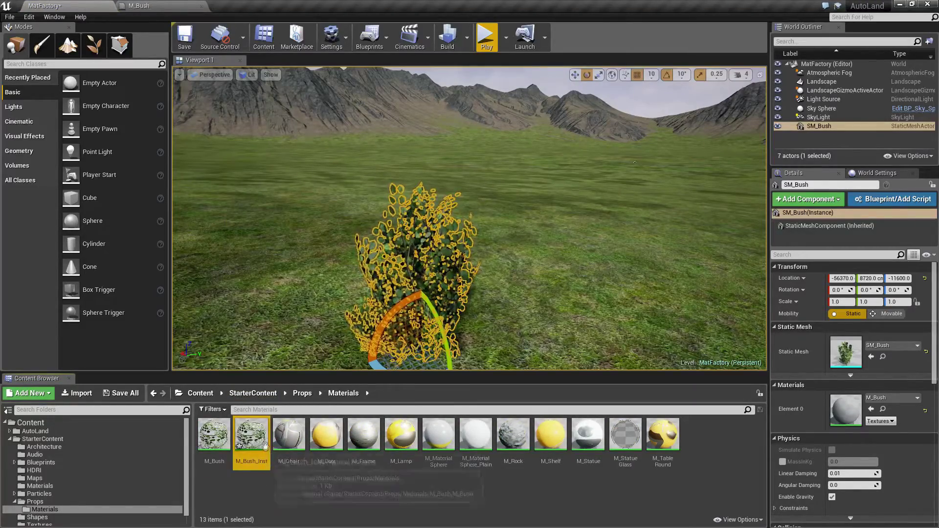
drag(251, 434, 846, 410)
mouse_move(470, 220)
right_down()
mouse_move(440, 230)
mouse_move(470, 205)
right_up()
key(Escape)
double_click(235, 436)
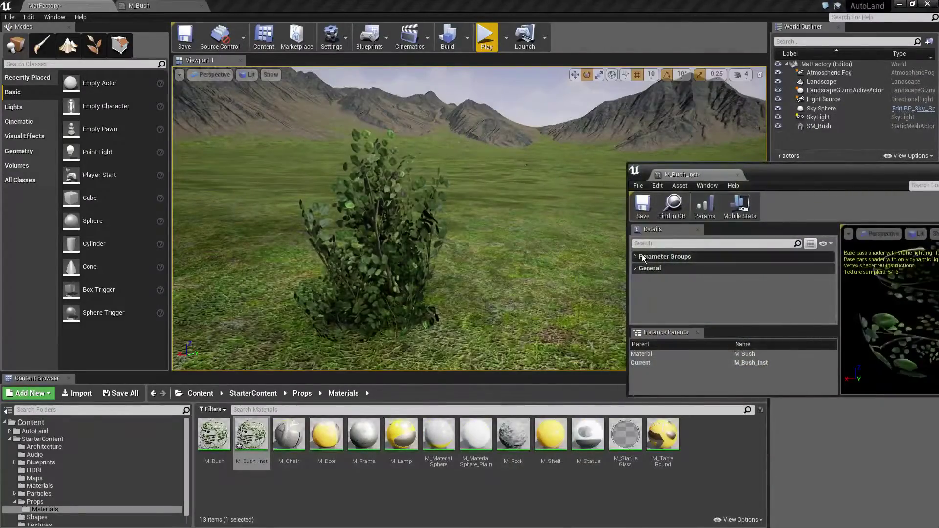
In M_Bush_Inst, override the Wind group's Intensity to 0.6 and Weight to 0.2
click(640, 256)
drag(626, 396, 696, 452)
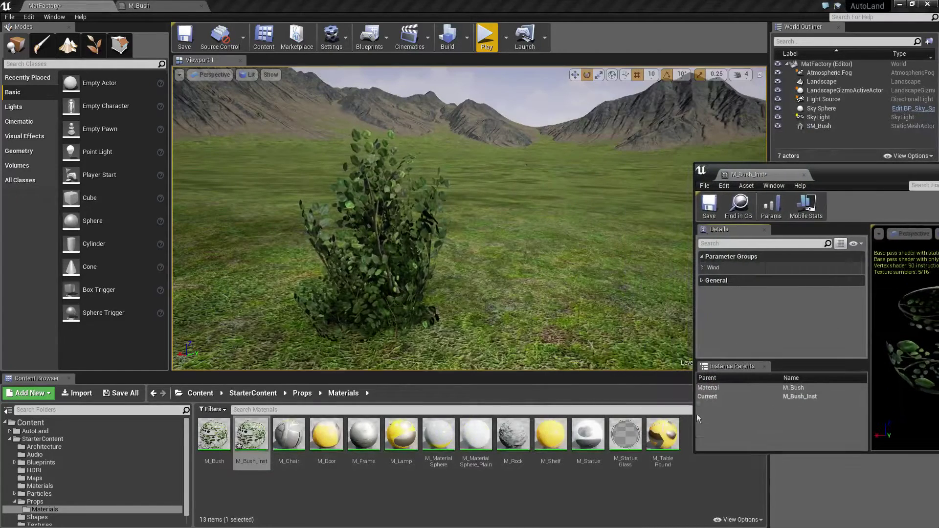
click(703, 268)
click(715, 279)
drag(770, 279, 832, 279)
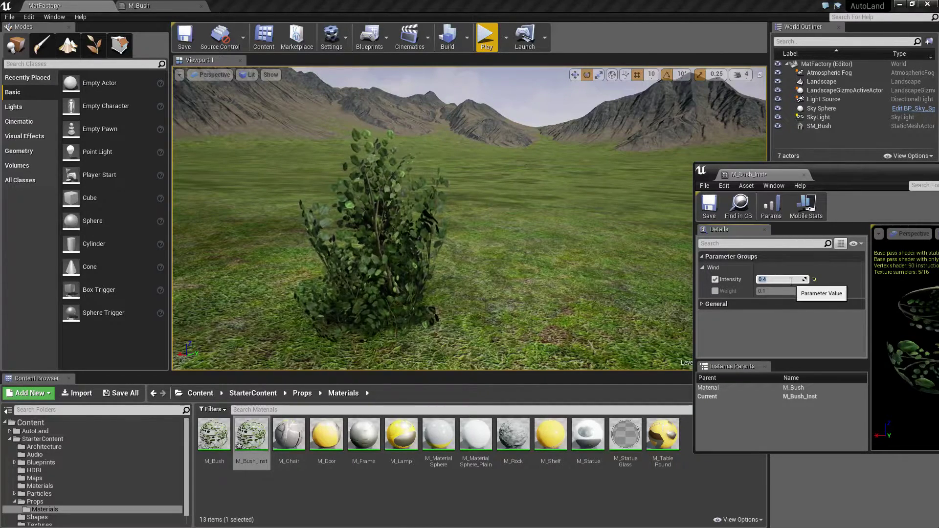
text(0.6)
click(715, 291)
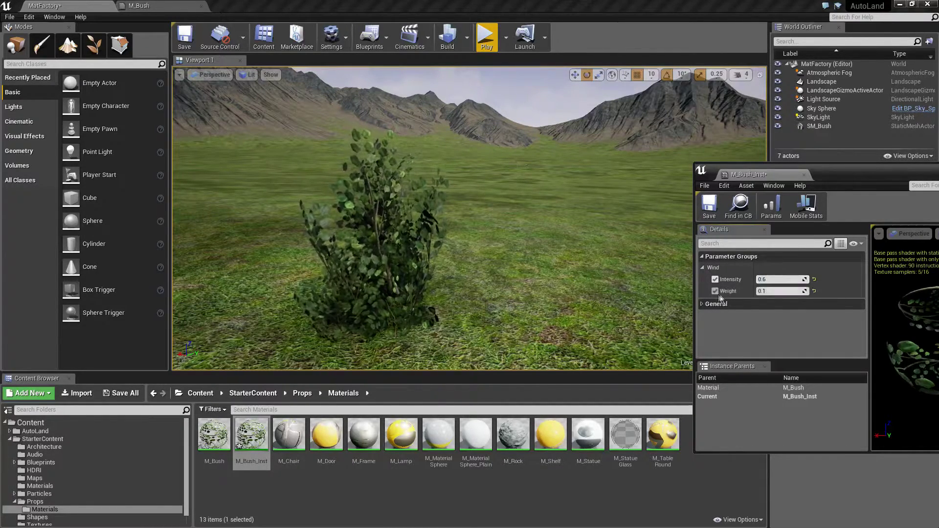
text(0.2)
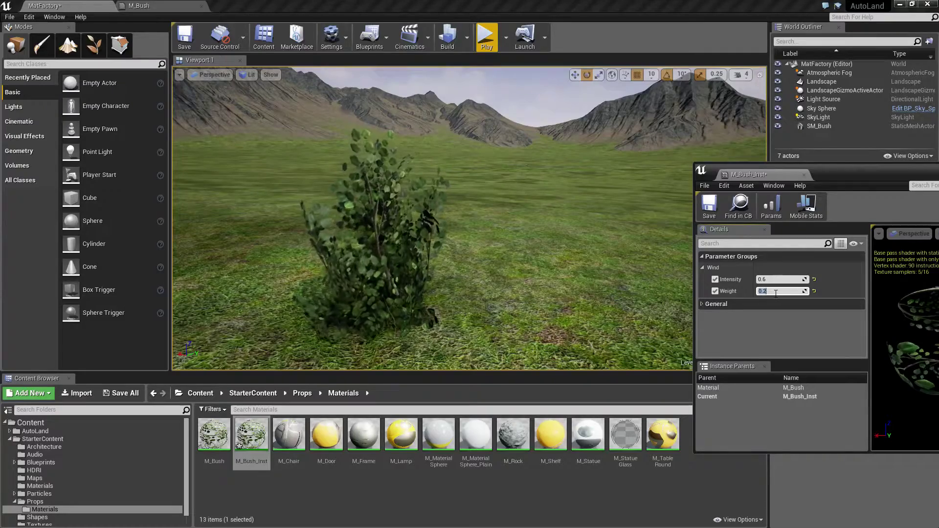
click(804, 174)
Delete the single placed bush from the level
right_drag(526, 164, 570, 208)
click(477, 196)
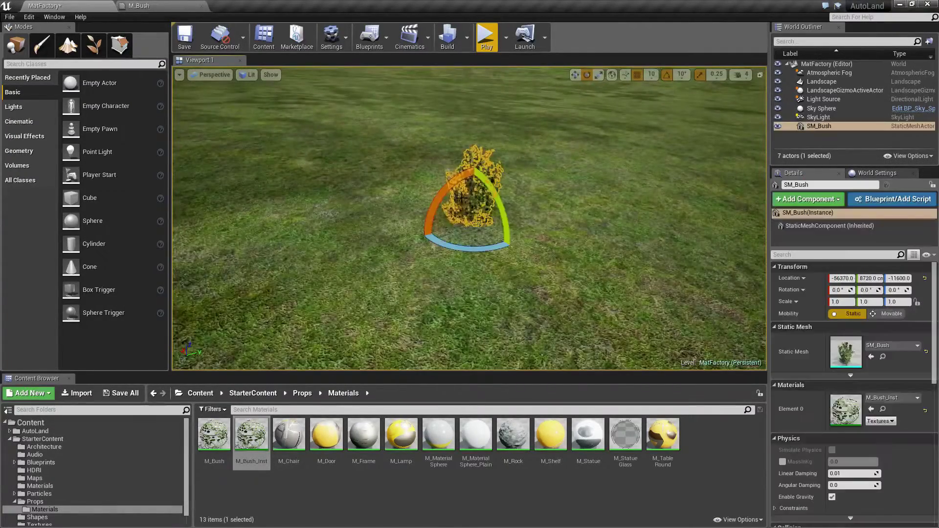
key(Delete)
In Foliage mode, add SM_Bush as a foliage type with density 80 and brush size 2048
click(94, 45)
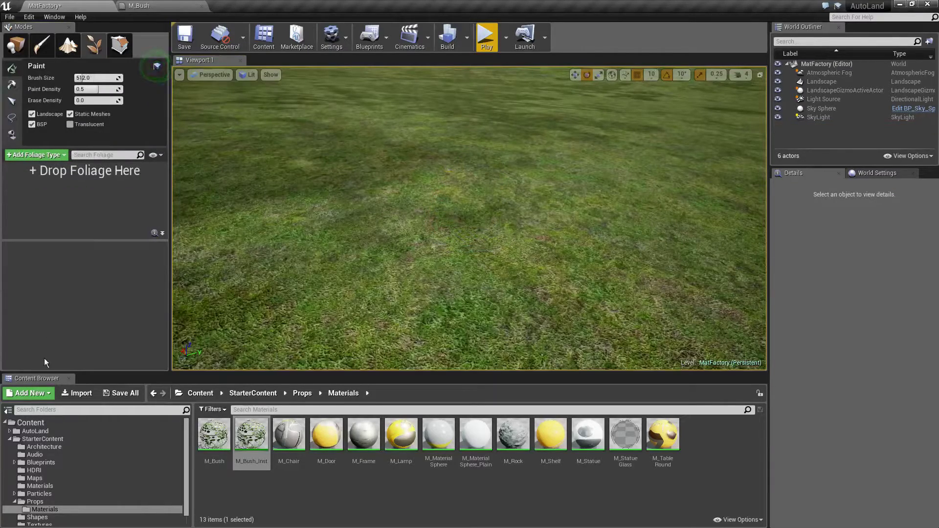
click(35, 502)
drag(289, 435, 82, 218)
text(80)
key(Return)
scroll(489, 211, up, 3)
text(2048)
key(Return)
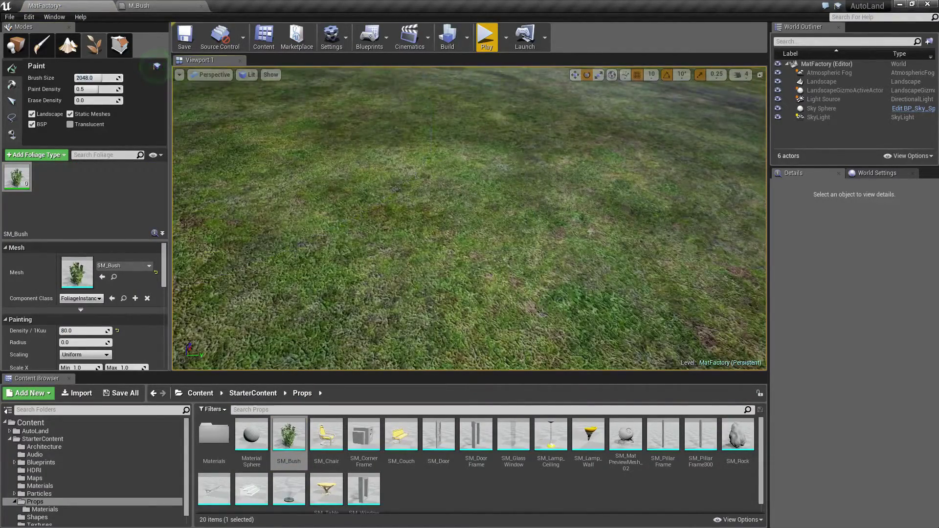
scroll(382, 182, down, 5)
Paint SM_Bush foliage across the landscape, then return to Place mode
click(490, 198)
scroll(441, 196, up, 3)
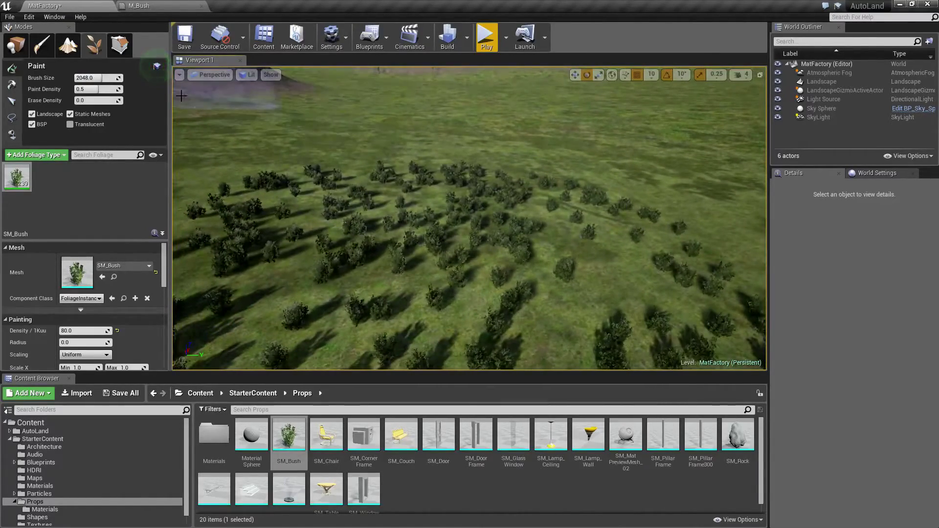
click(15, 45)
scroll(230, 142, up, 5)
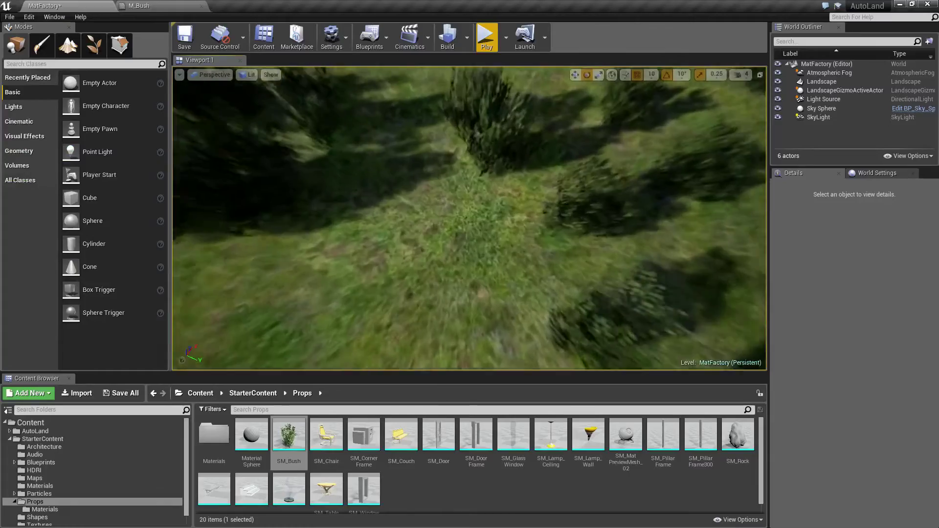
scroll(470, 218, down, 5)
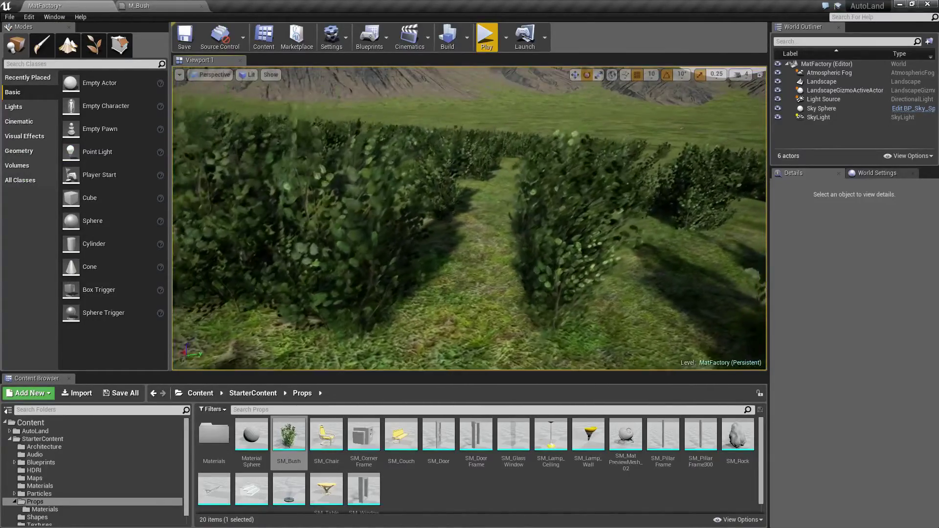
scroll(234, 140, down, 2)
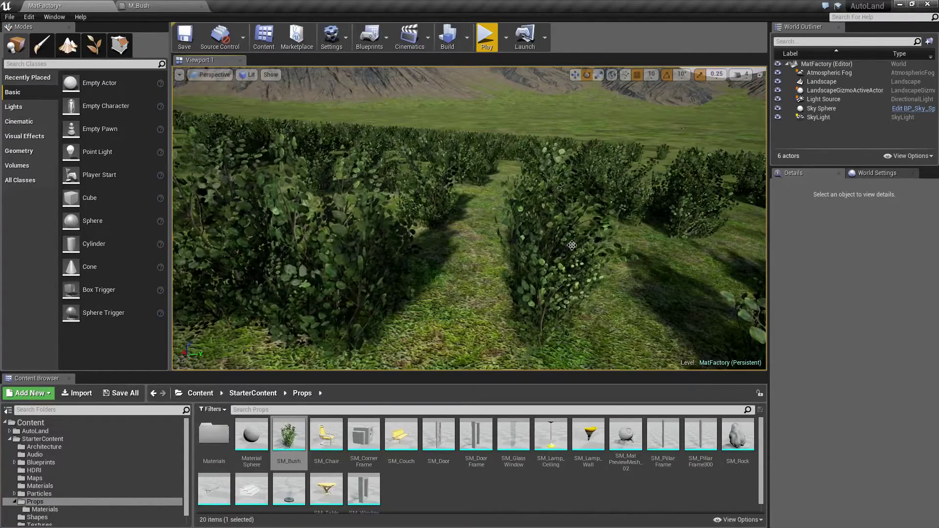
right_drag(463, 228, 437, 261)
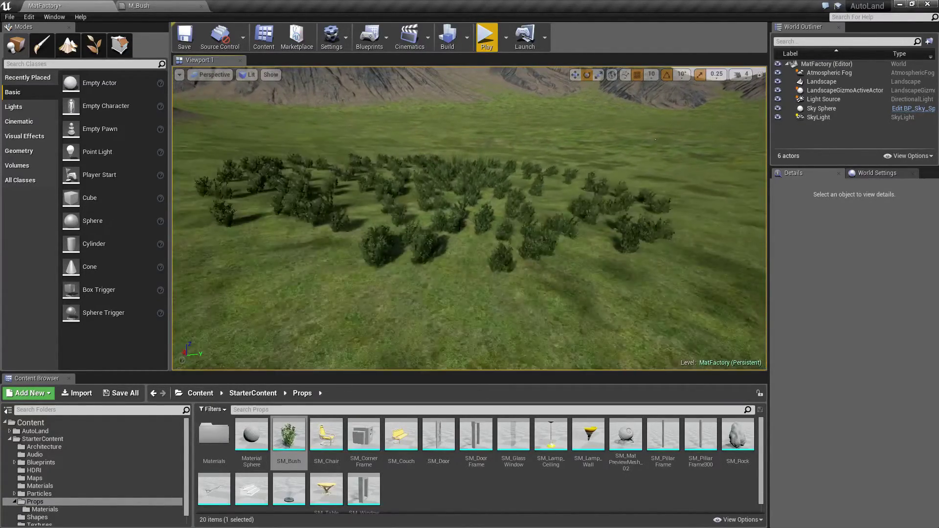
Erase all painted SM_Bush foliage with the Foliage brush, then return to Place mode
click(68, 45)
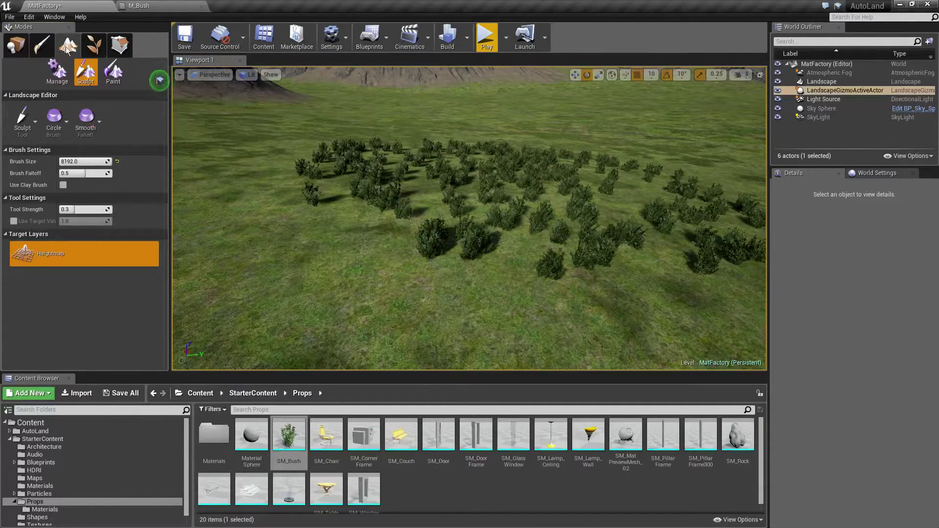
click(94, 45)
shift+drag(184, 179, 392, 168)
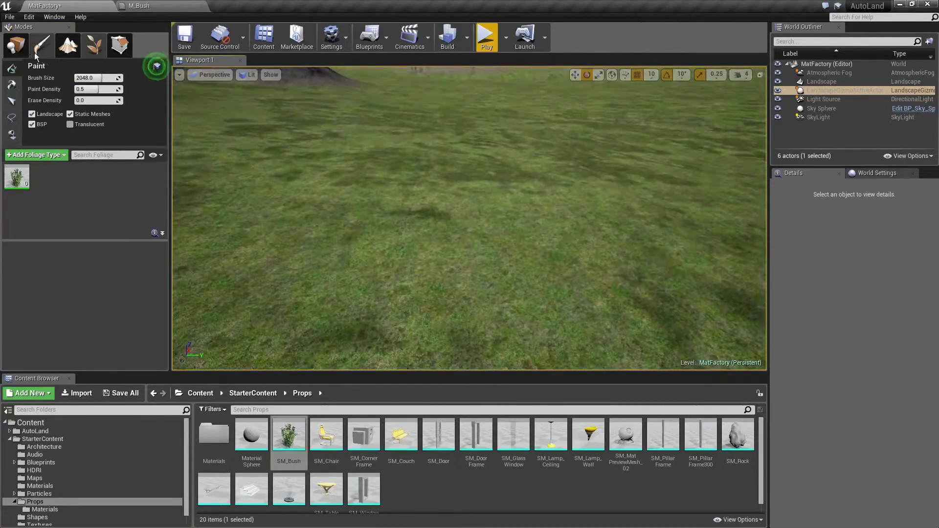
click(16, 45)
right_drag(255, 159, 263, 156)
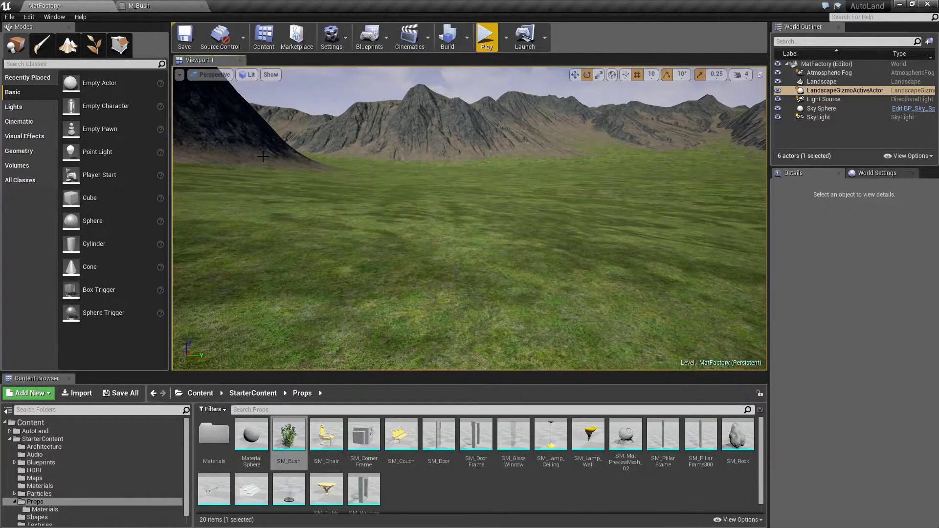
Close the M_Bush material editor tab to return to the MatFactory level
click(201, 7)
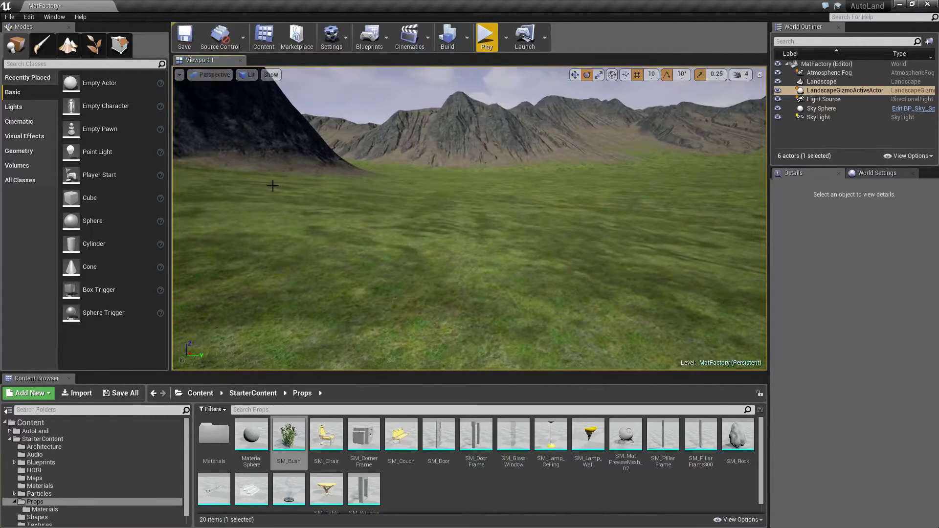